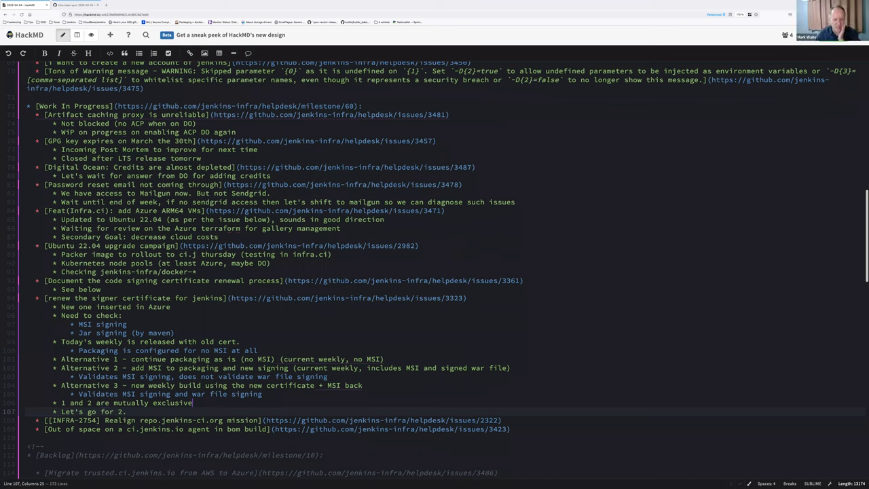
Extend the decision bullet after "Let's go for 2." with "Then see 3. before LTS tomorrow".
text(Then see )
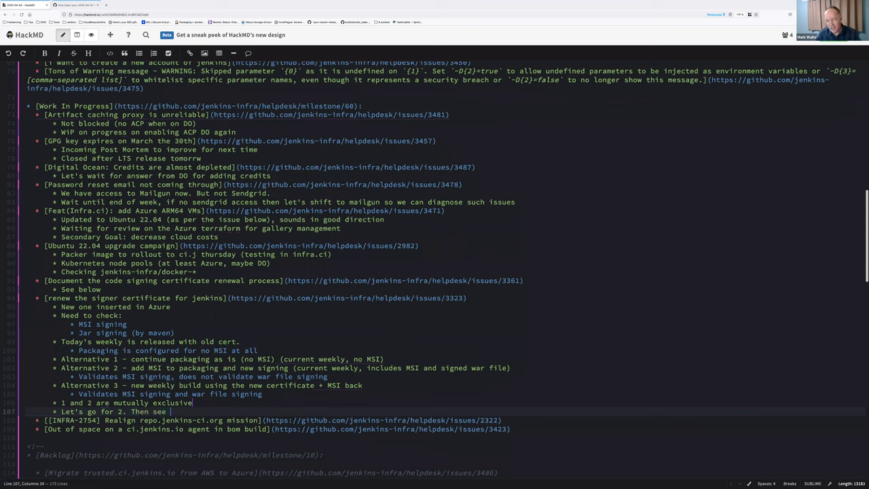
text(3. before LTS)
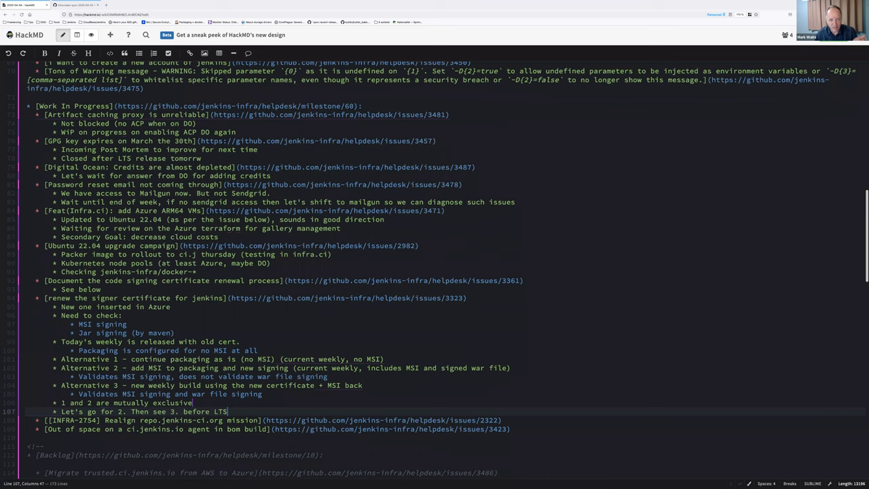
text( tom)
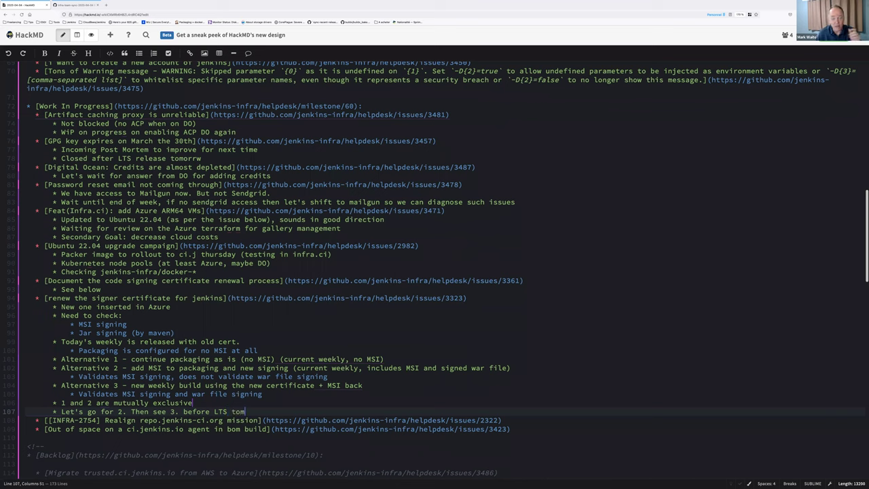
text(orrow)
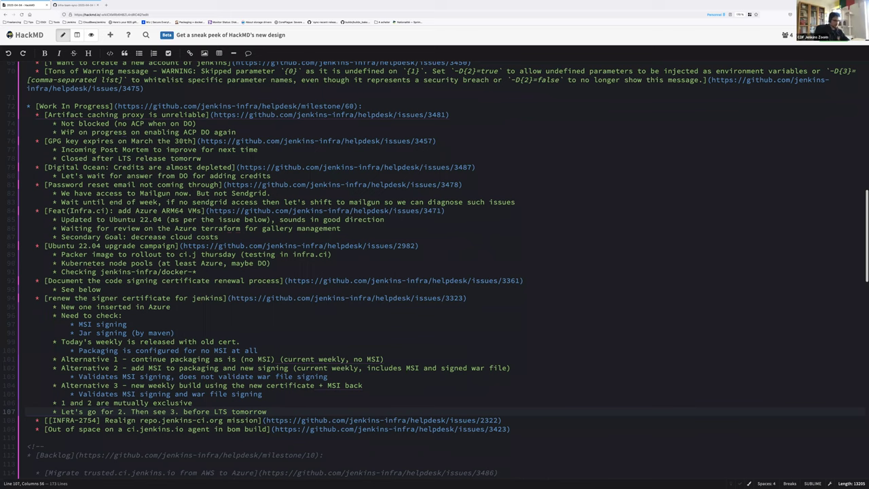
Add a bullet where the mentioned maintainer asks another maintainer for validation and informs both release leads.
key(Return)
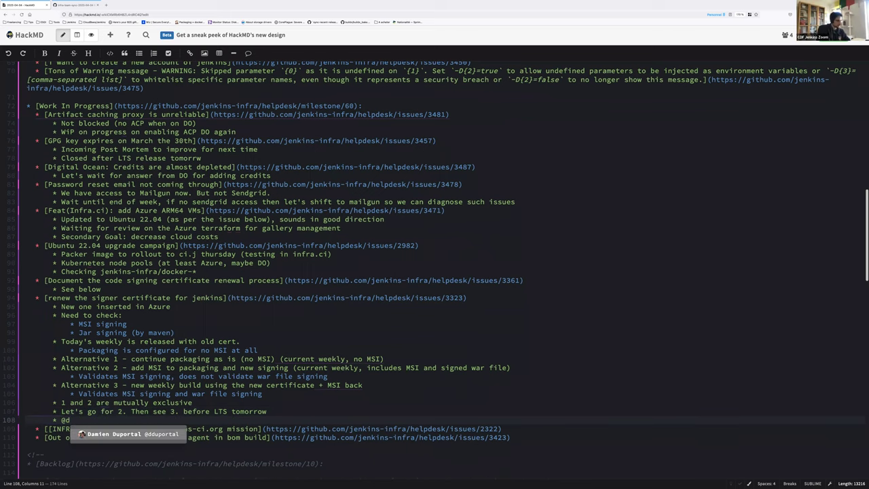
key(Return)
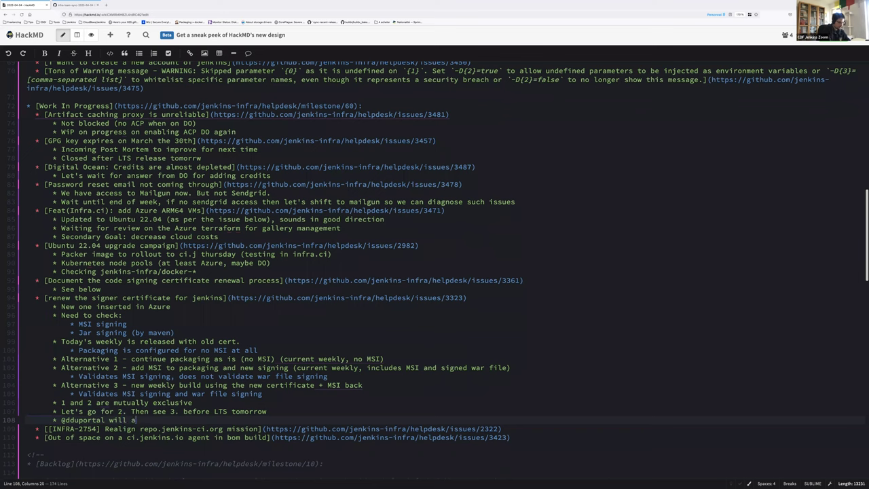
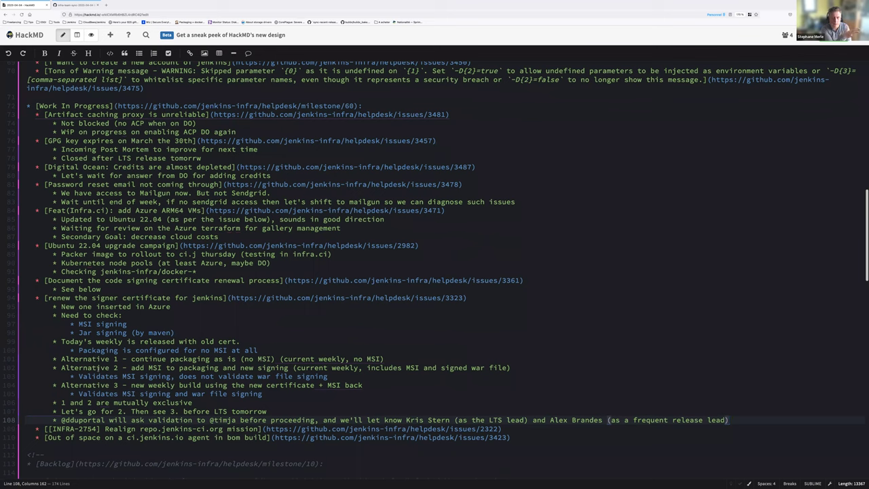
triple_click(87, 367)
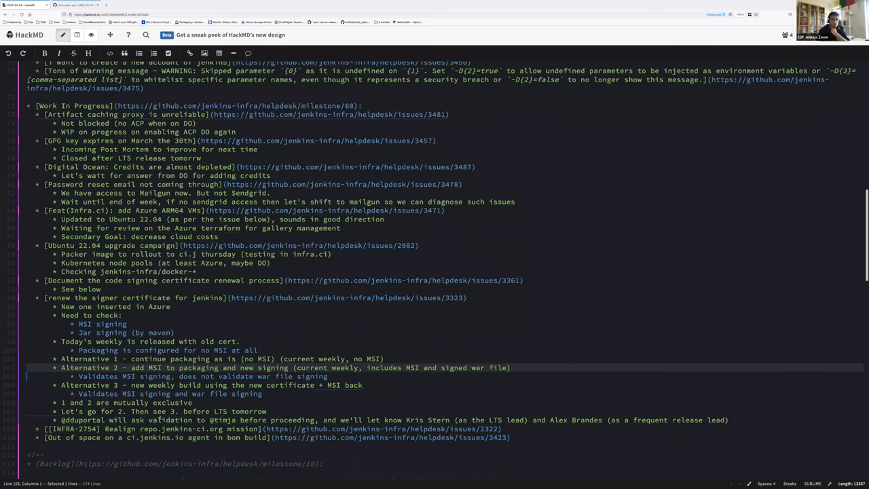
Review the decision lines, cloud costs note and new follow-up bullet, selecting the INFRA-2754 item text.
click(183, 411)
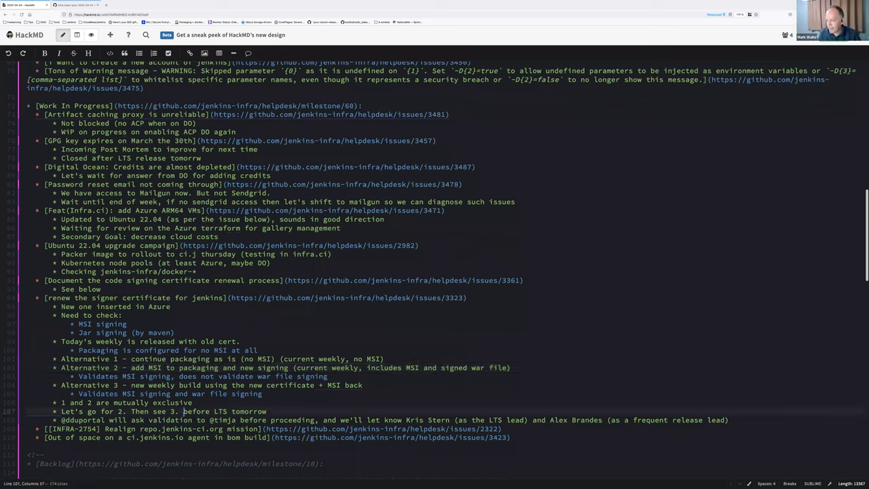
click(180, 429)
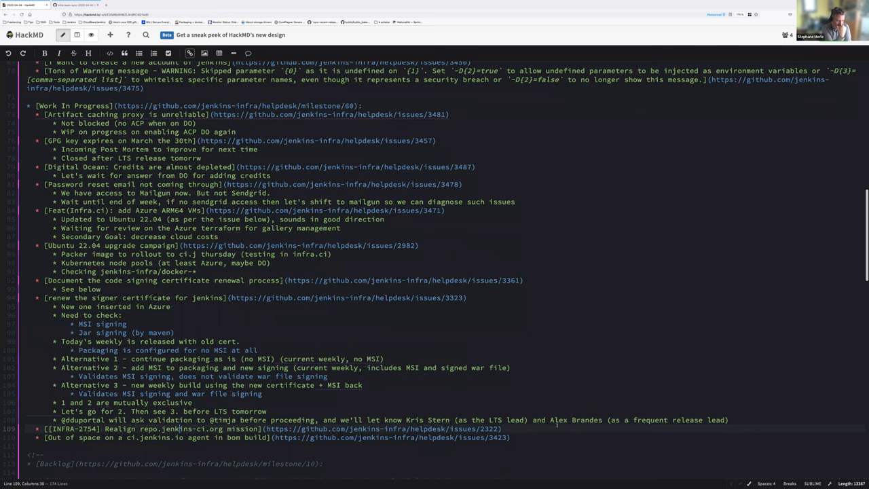
click(535, 429)
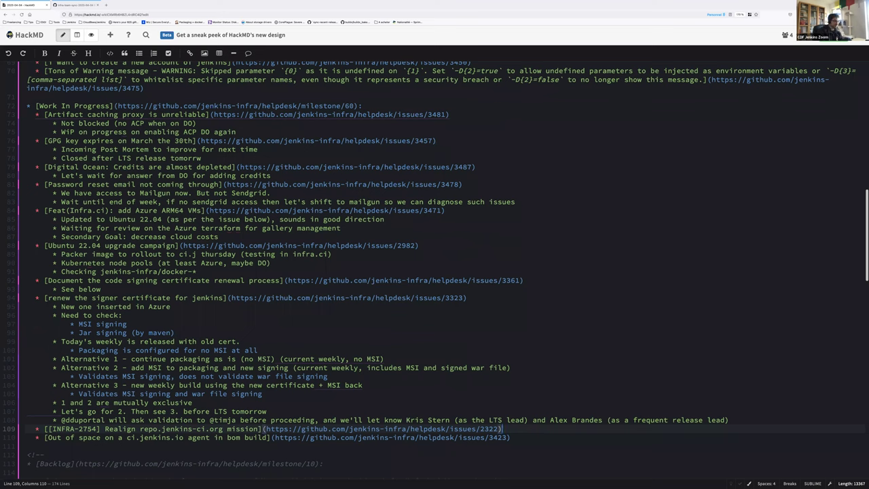
click(534, 238)
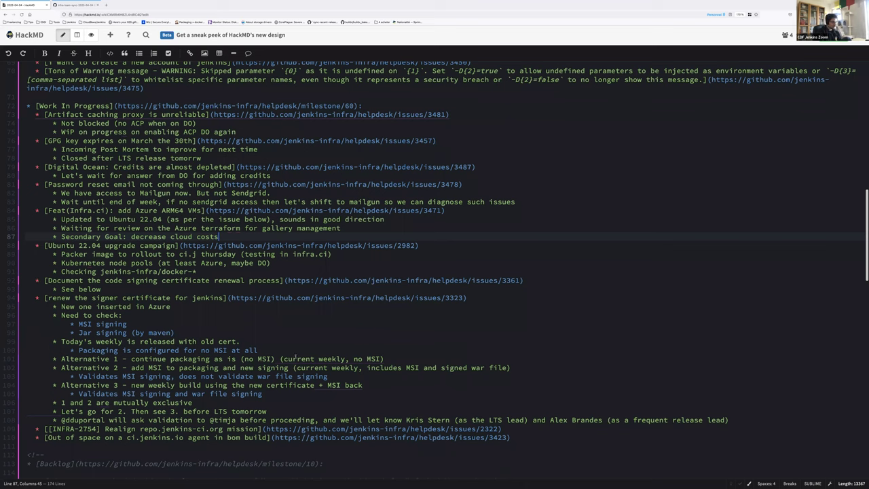
click(734, 419)
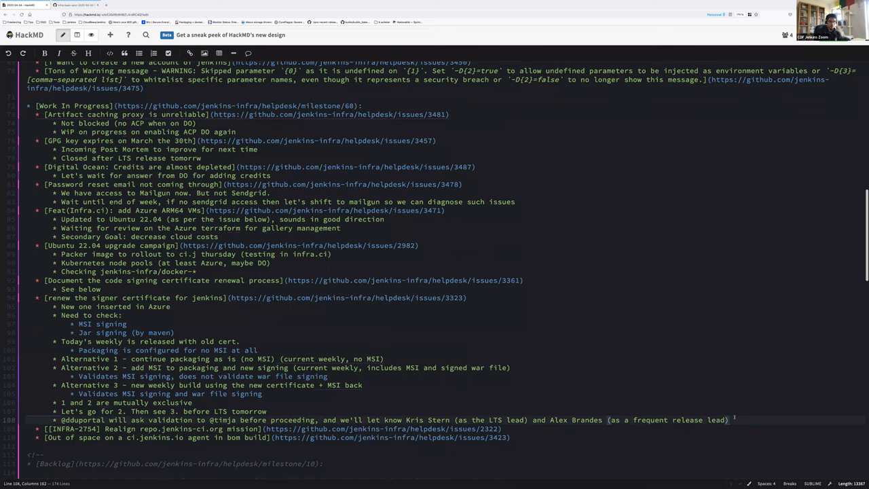
key(Down)
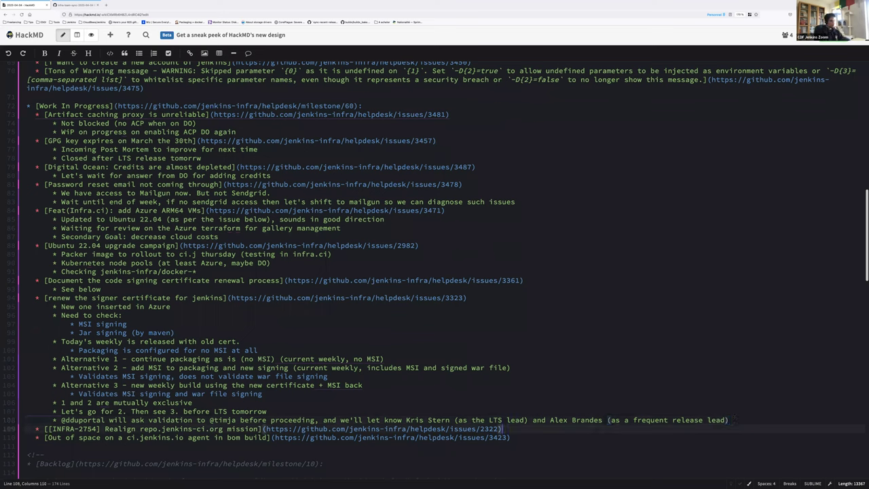
key(shift+Home)
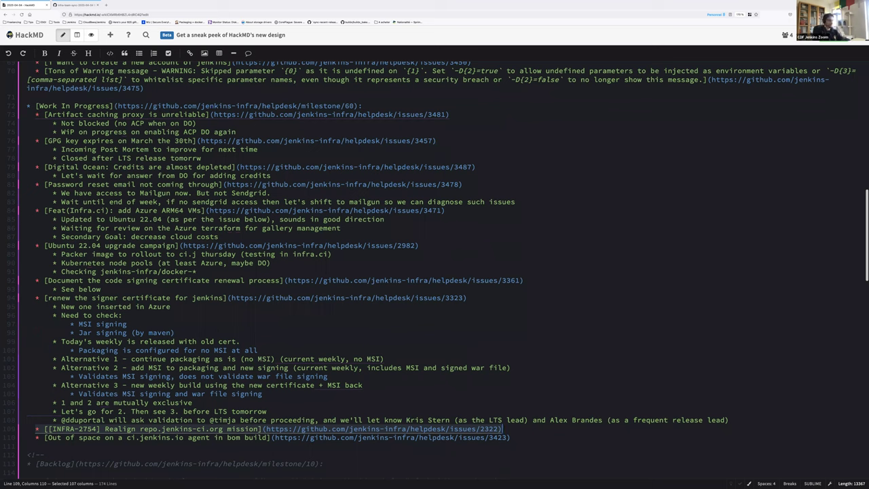
Check the issue 3423 out-of-space link and place the cursor at the end of line 110.
key(Right)
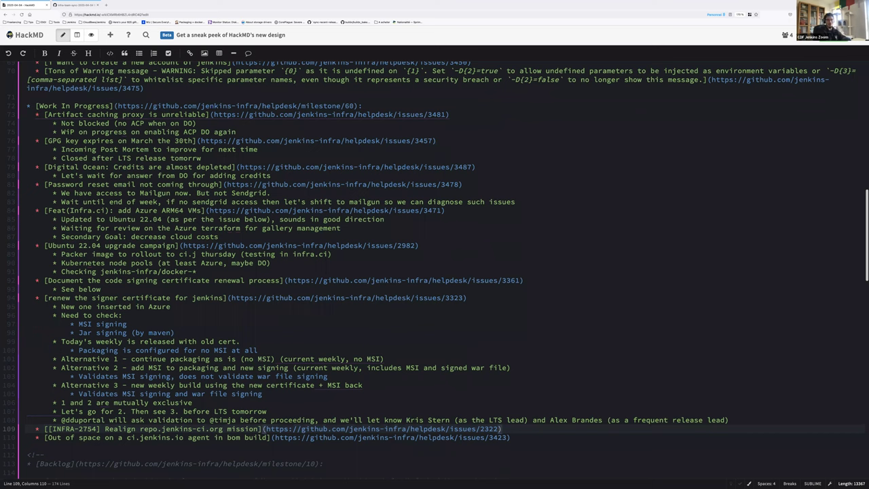
key(Right)
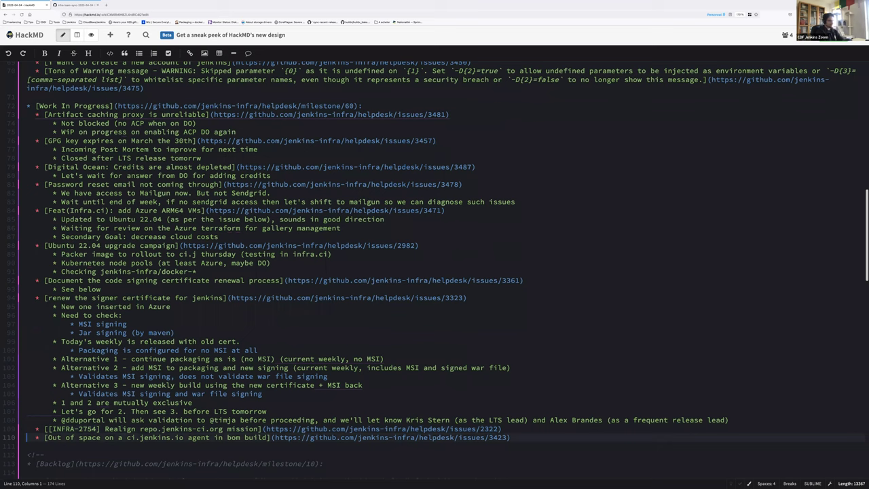
click(503, 438)
key(End)
key(shift+Home)
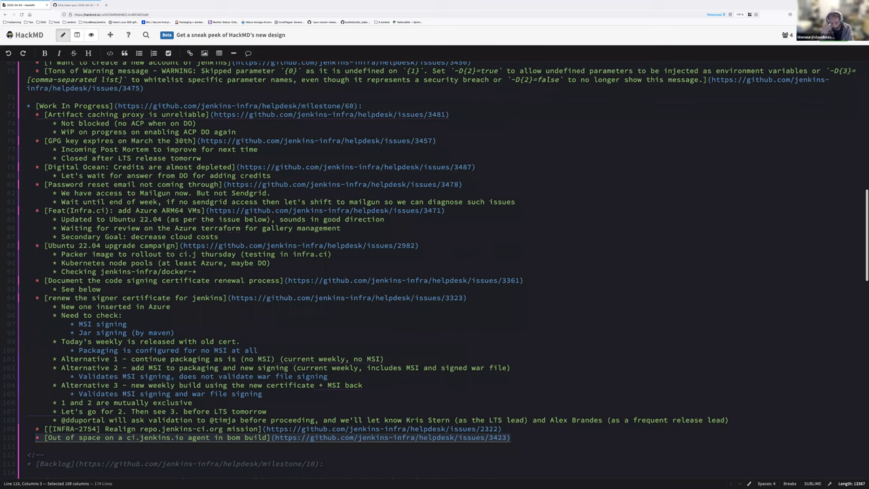
click(368, 384)
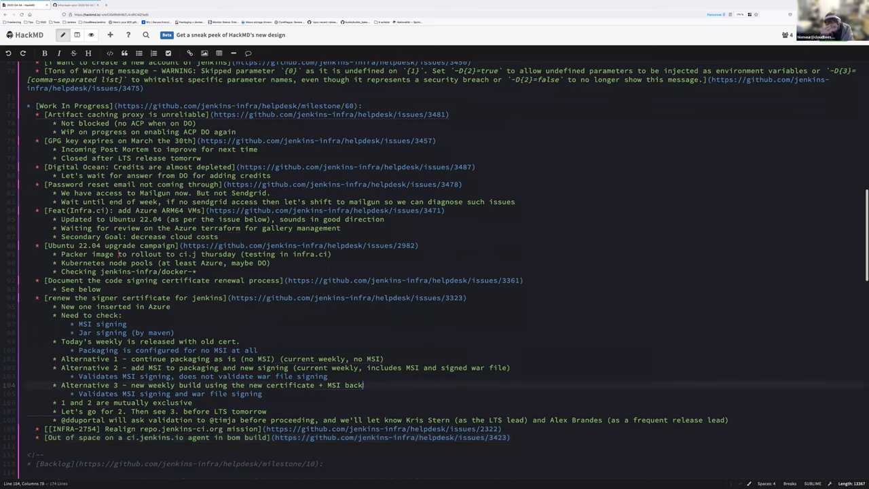
click(515, 438)
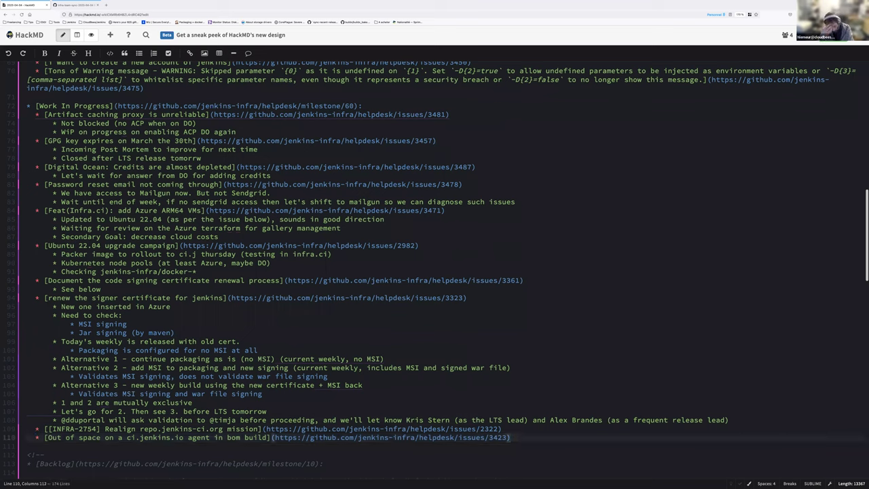
Add an indented sub-bullet: "PR to ensure `/tmp` and `/home/jenkins` are not overlay".
key(Return)
key(Tab)
text(PR to ensure `/tmp` and `)
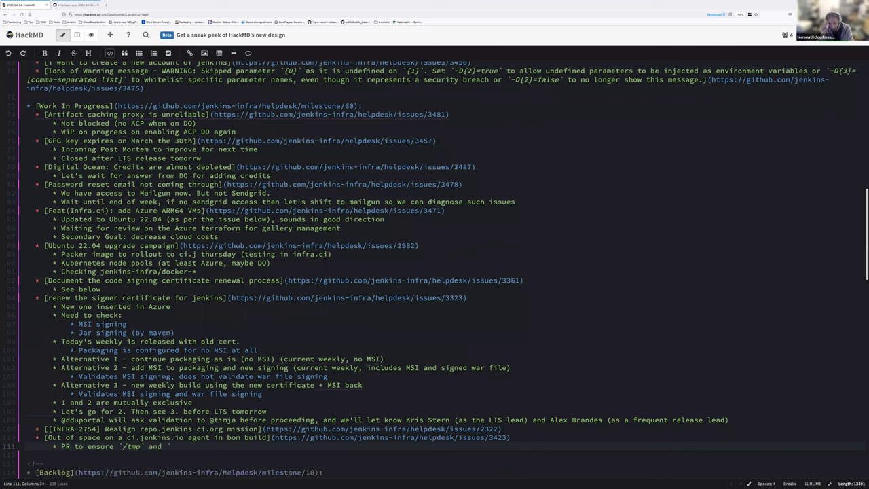
text(/jenkin)
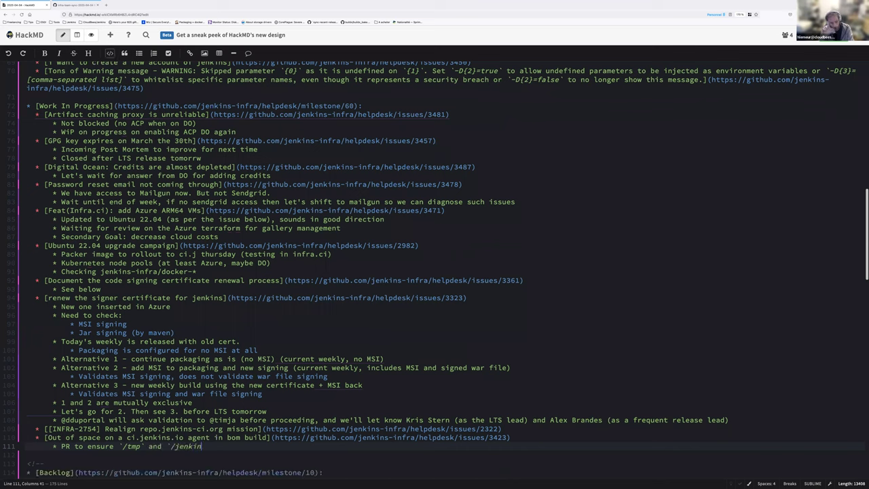
text(home/)
text(s`)
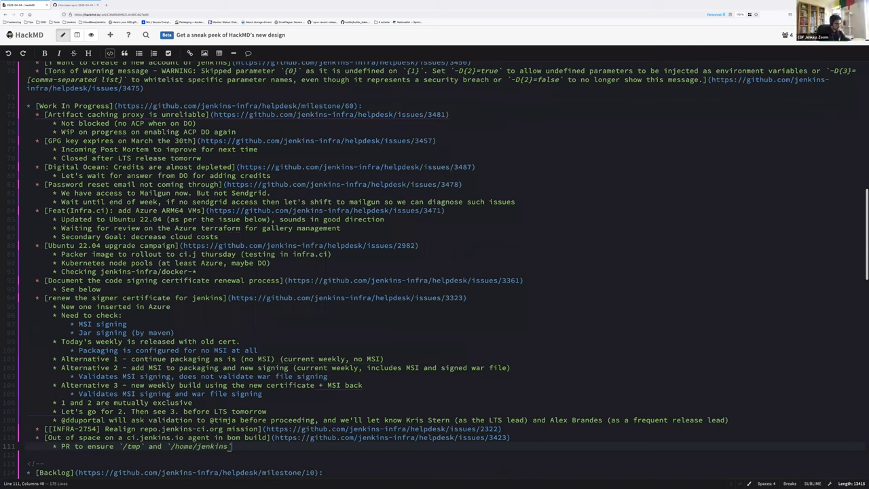
text( a)
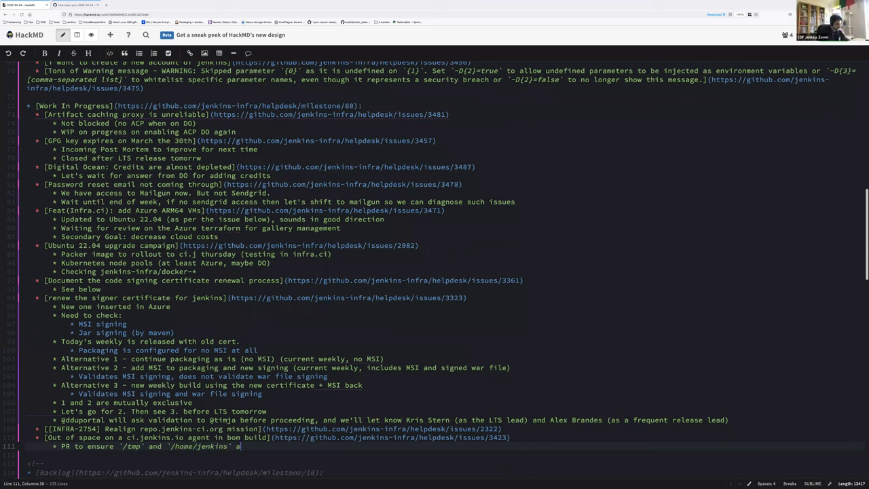
text(renot overlay)
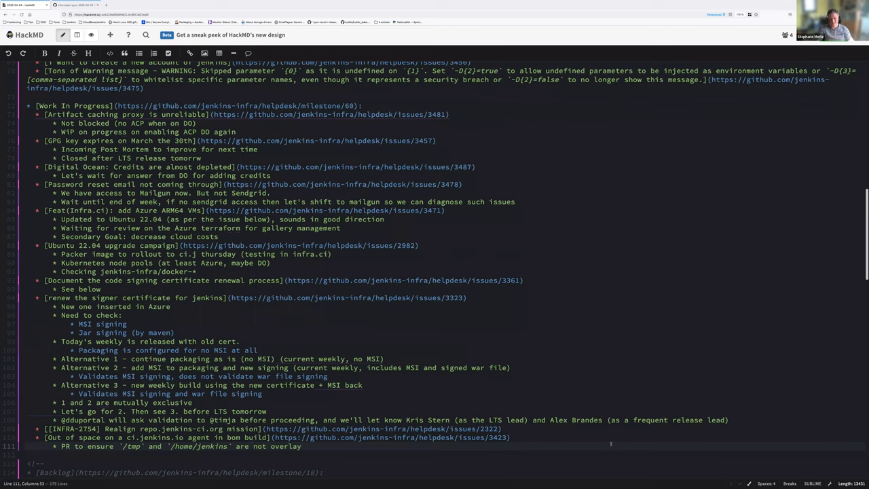
scroll(253, 429, down, 1)
click(99, 440)
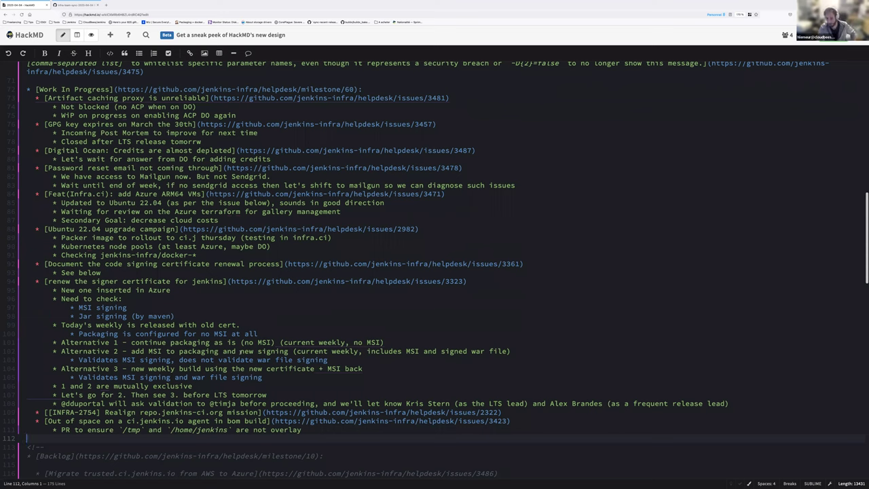
click(401, 207)
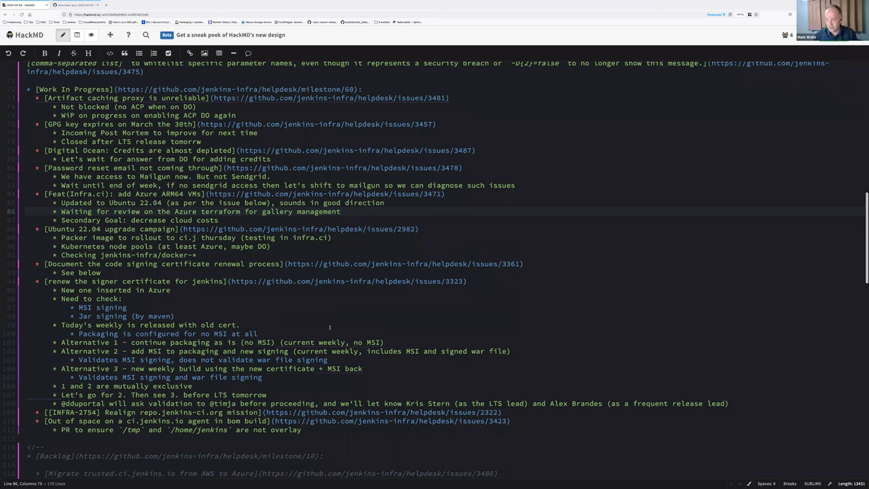
scroll(179, 367, up, 1)
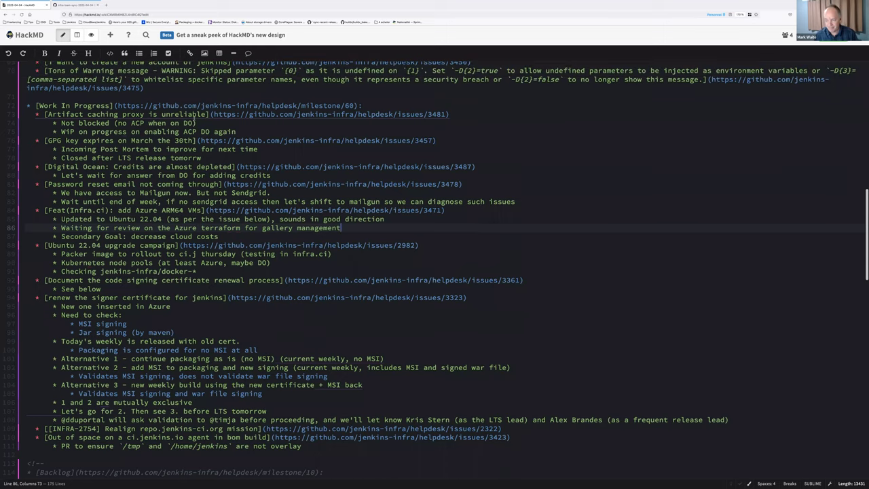
From the jenkins-infra/helpdesk open issues, open the Renew update center certificate issue and select its URL.
click(74, 6)
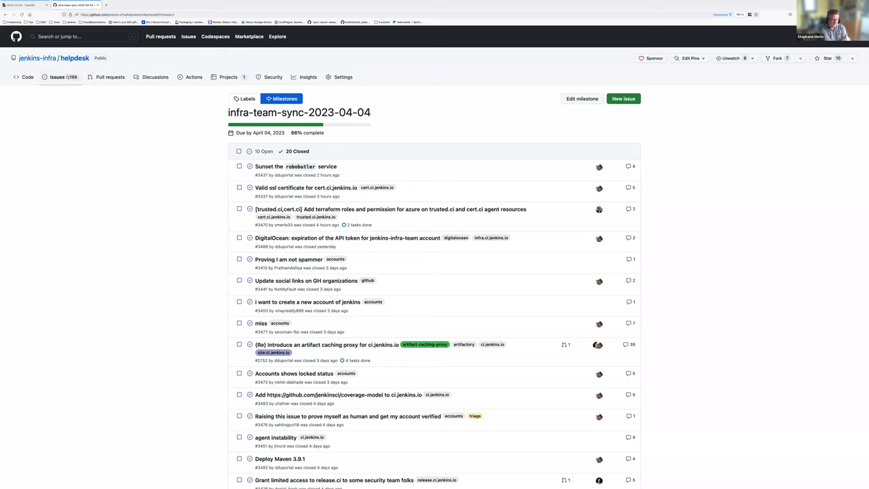
click(61, 77)
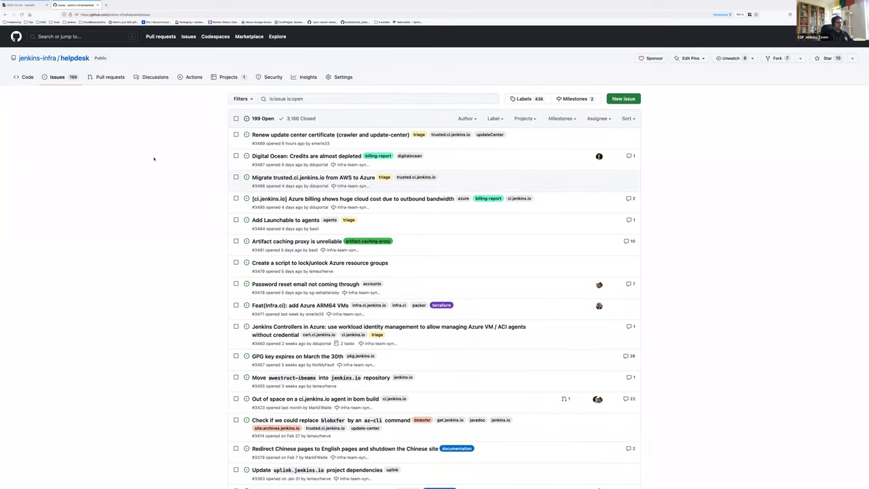
right_click(273, 136)
click(275, 138)
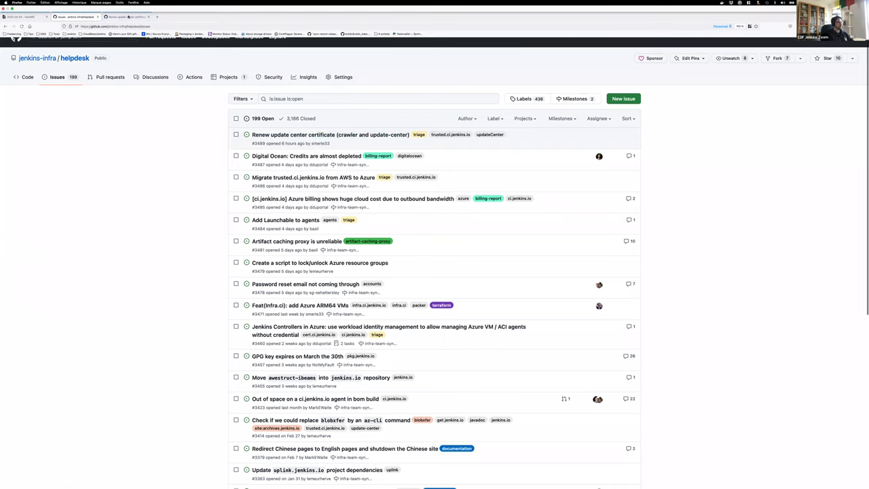
click(128, 16)
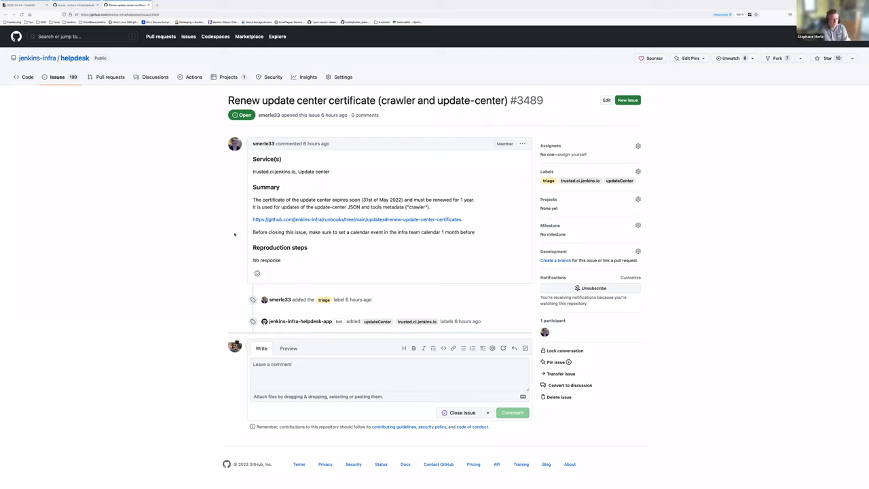
key(alt+Left)
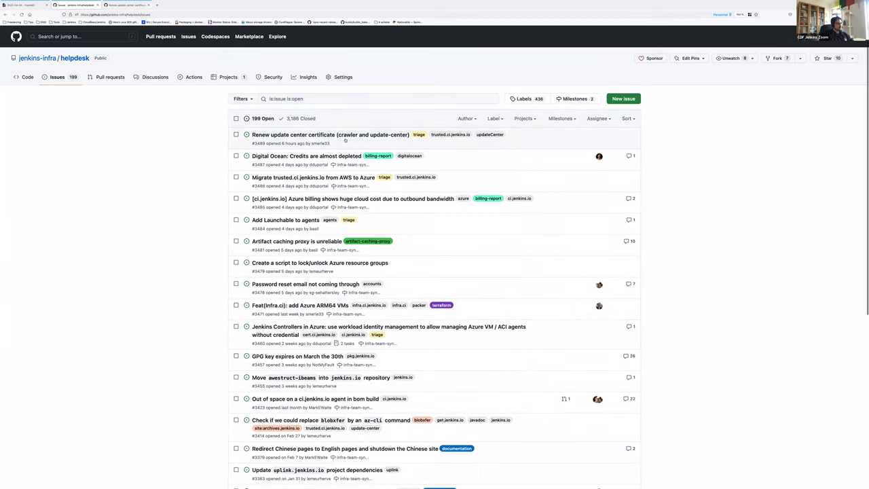
click(340, 135)
click(117, 13)
key(ctrl+c)
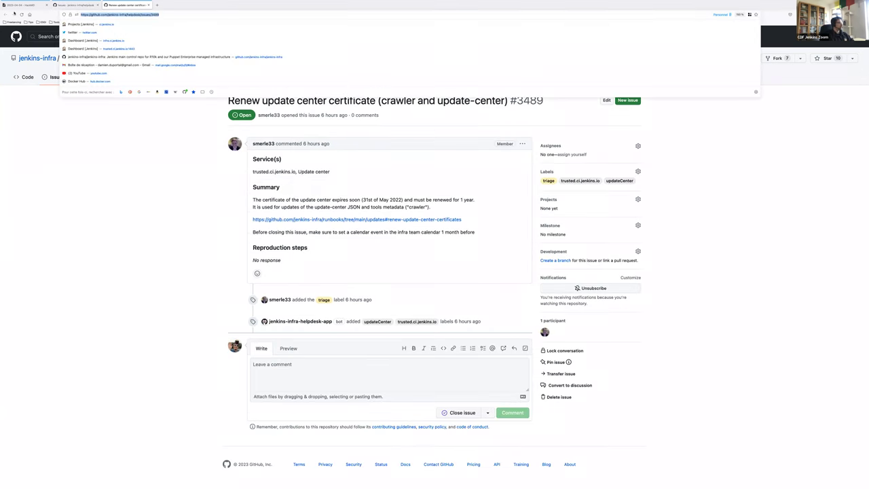
In the HackMD notes, add a "New issue:" bullet with the certificate issue link pasted below.
key(ctrl+1)
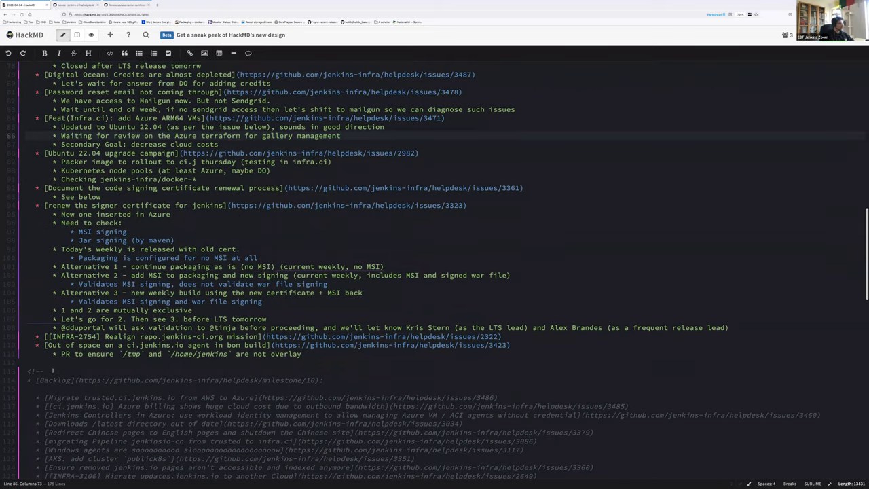
click(47, 362)
key(Return)
key(Return)
key(Up)
text(New issue)
key(ctrl+l)
text(:)
key(Return)
key(ctrl+v)
Open the Migrate trusted.ci.jenkins.io issue from the helpdesk list in a new tab.
key(ctrl+Tab)
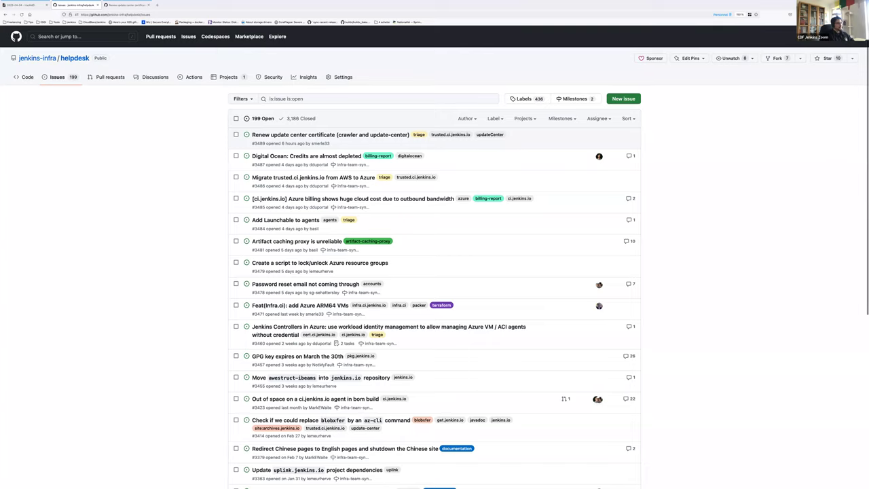
mouse_move(305, 156)
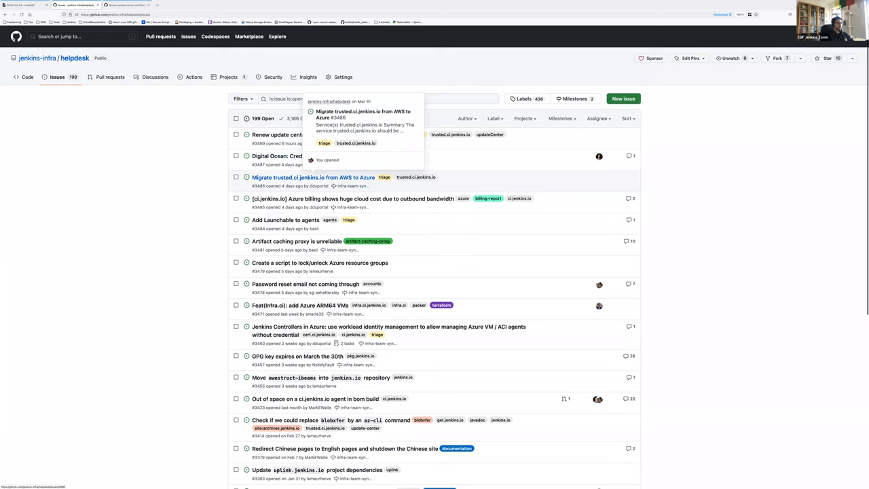
right_click(313, 178)
click(340, 182)
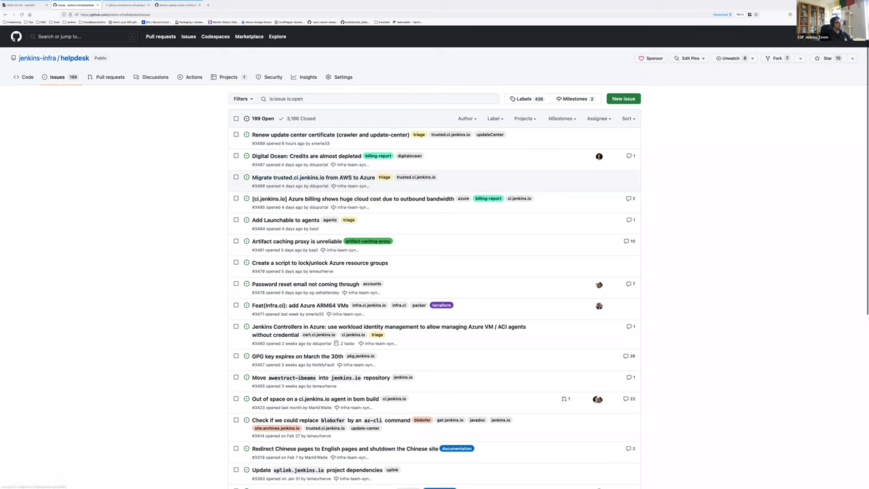